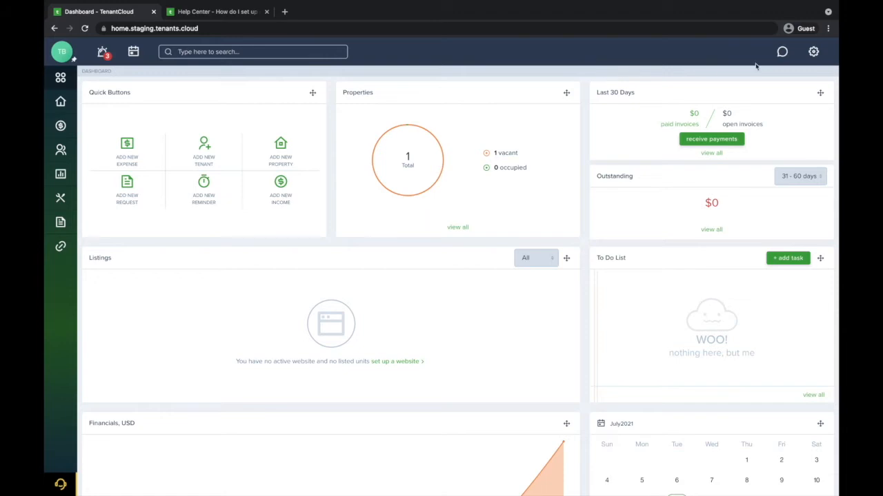
Step: Open TenantCloud Settings with the gear icon in the top bar
{"action": "left_click", "coordinate": [813, 52]}
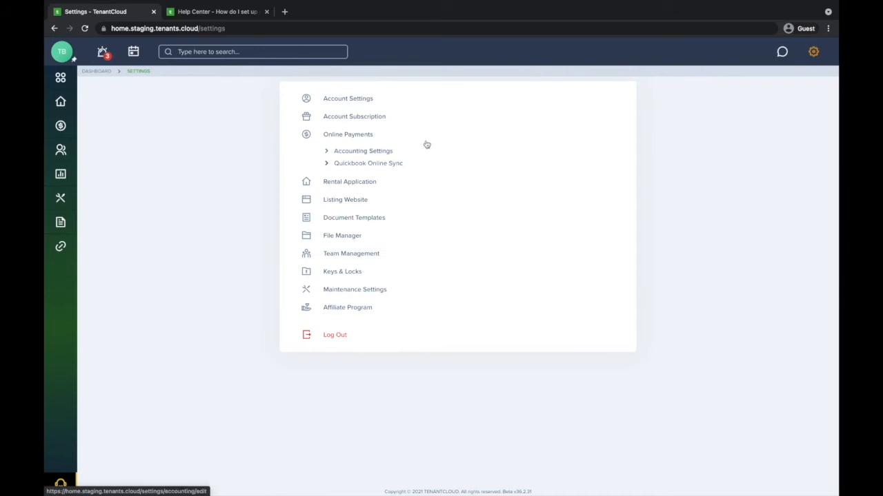
Step: Open the Online Payments section of Settings
{"action": "left_click", "coordinate": [361, 136]}
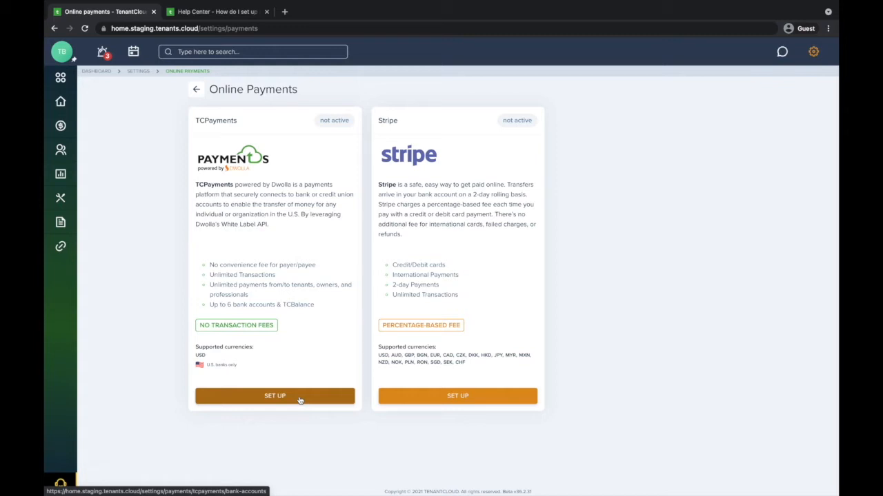
Step: Begin TCPayments setup with Business account selected, scrolling to the business details form
{"action": "left_click", "coordinate": [299, 399]}
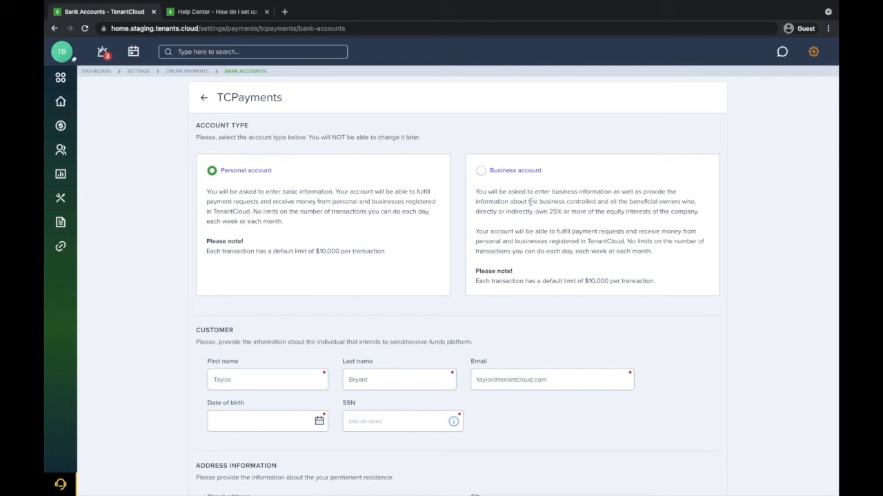
{"action": "left_click", "coordinate": [500, 196]}
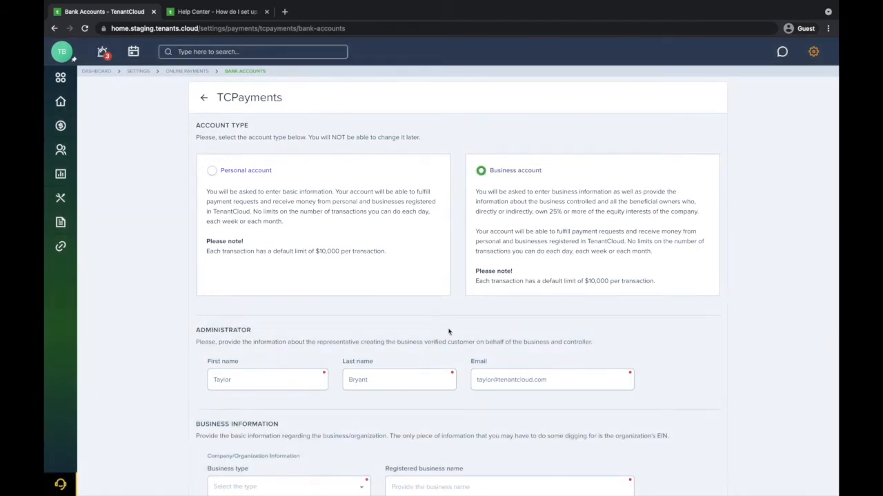
{"action": "scroll", "coordinate": [448, 331], "scroll_direction": "down", "scroll_amount": 2}
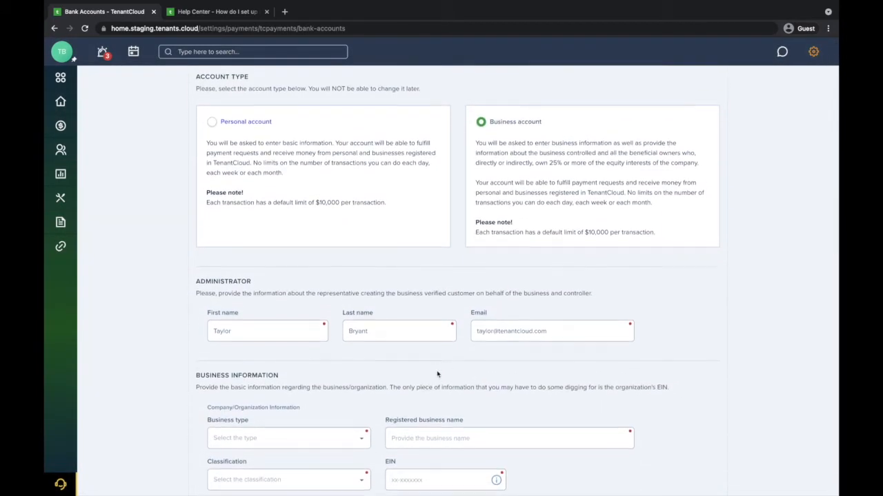
{"action": "scroll", "coordinate": [439, 373], "scroll_direction": "down", "scroll_amount": 1}
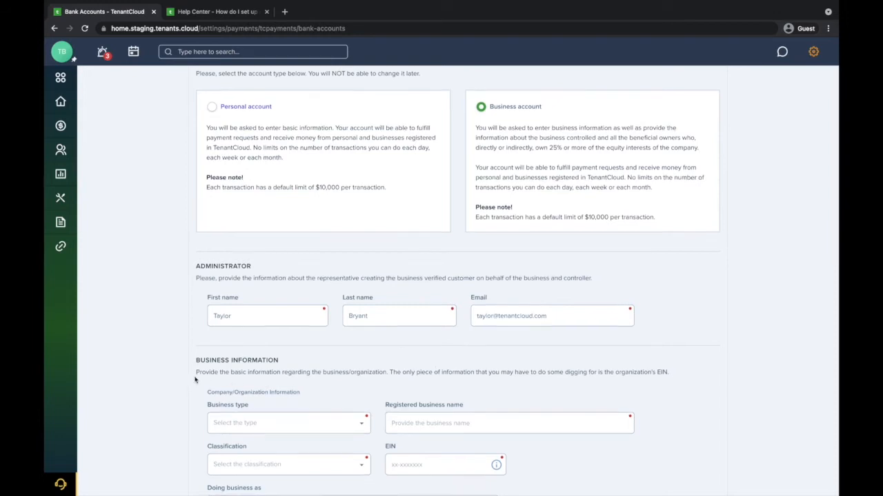
{"action": "scroll", "coordinate": [195, 379], "scroll_direction": "down", "scroll_amount": 2}
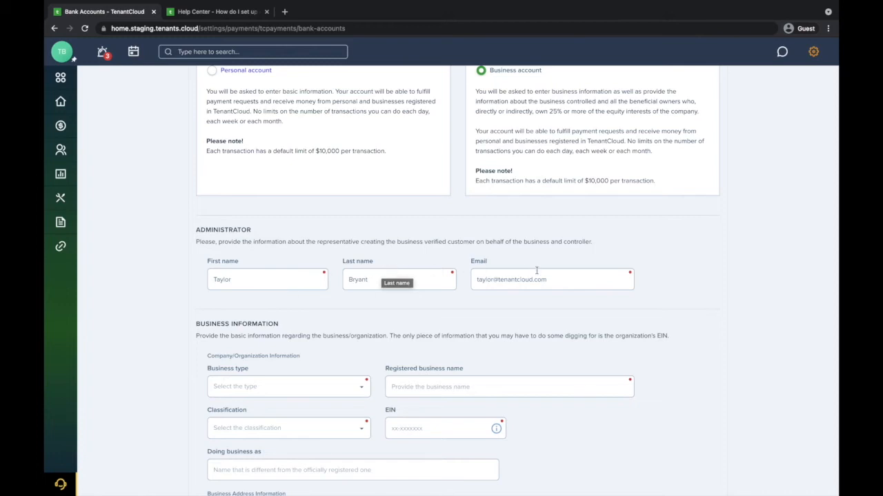
{"action": "scroll", "coordinate": [543, 276], "scroll_direction": "down", "scroll_amount": 2}
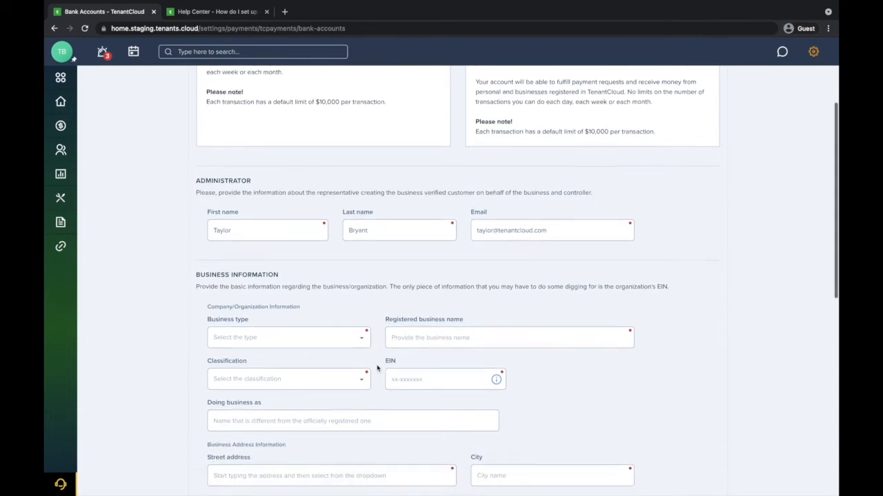
Step: Set business type LLC, name 1060Properties, classification Rental property management, and enter the EIN
{"action": "left_click", "coordinate": [304, 334]}
{"action": "left_click", "coordinate": [291, 373]}
{"action": "left_click", "coordinate": [442, 333]}
{"action": "type", "text": "1060Properties"}
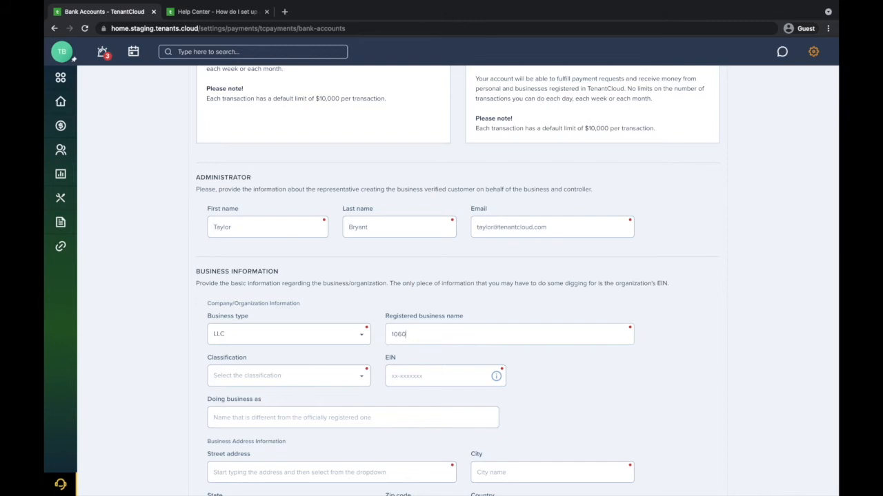
{"action": "left_click", "coordinate": [290, 384]}
{"action": "type", "text": "rental"}
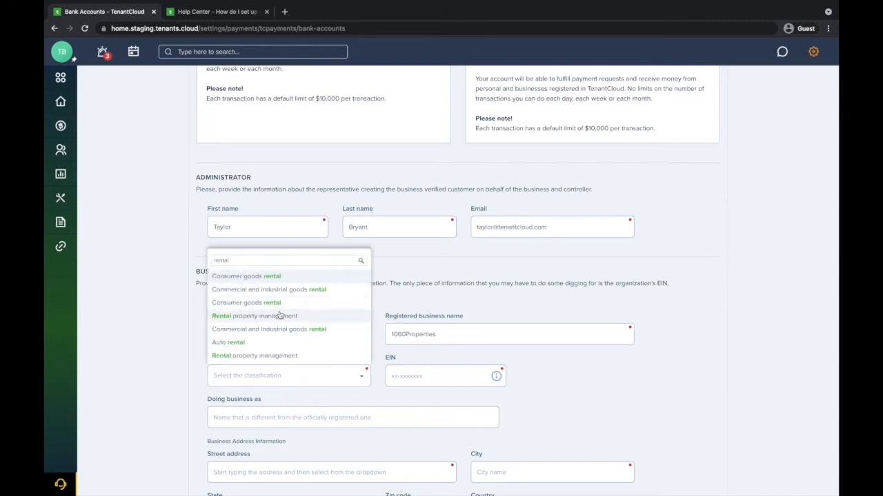
{"action": "left_click", "coordinate": [282, 315]}
{"action": "left_click", "coordinate": [393, 375]}
{"action": "type", "text": "12-3456789"}
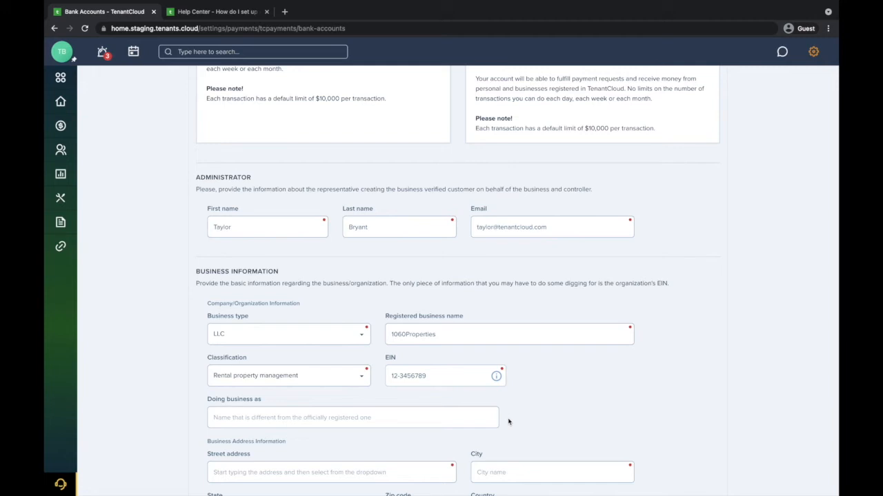
Step: Enter the business street address and accept the autocompleted city, state and zip
{"action": "scroll", "coordinate": [508, 422], "scroll_direction": "down", "scroll_amount": 2}
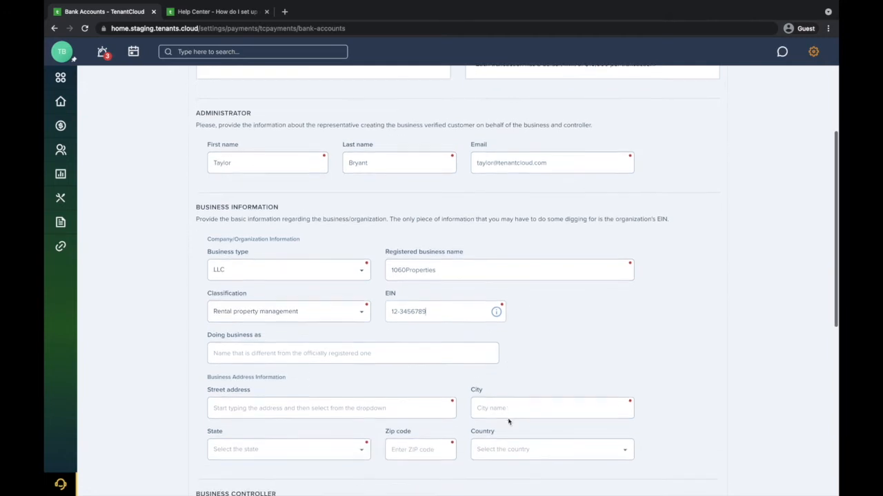
{"action": "left_click", "coordinate": [371, 404]}
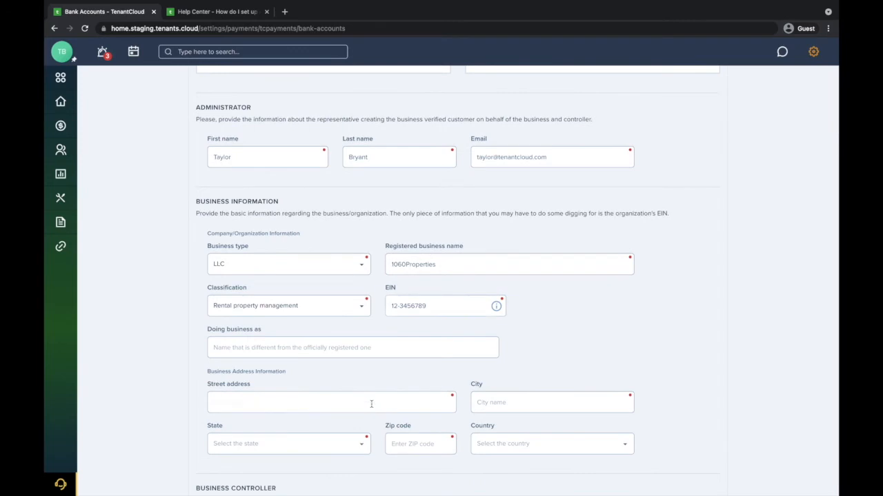
{"action": "type", "text": "1060 addi"}
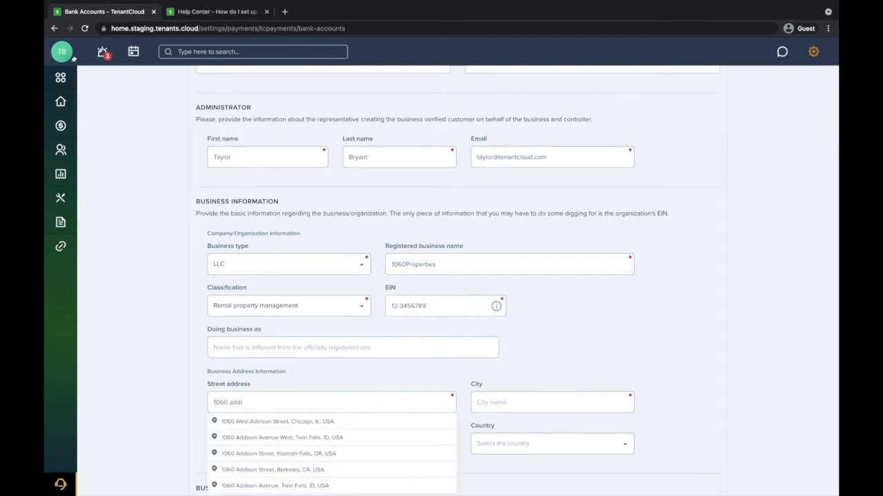
{"action": "left_click", "coordinate": [374, 423]}
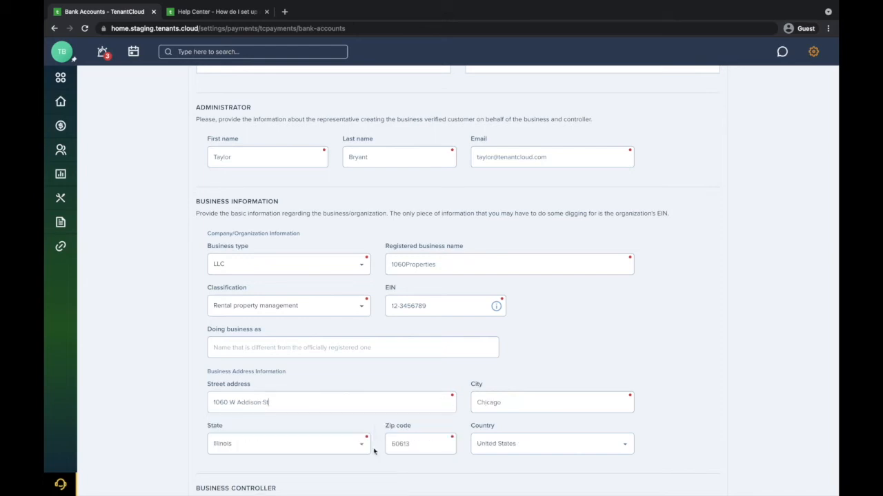
{"action": "scroll", "coordinate": [188, 436], "scroll_direction": "down", "scroll_amount": 2}
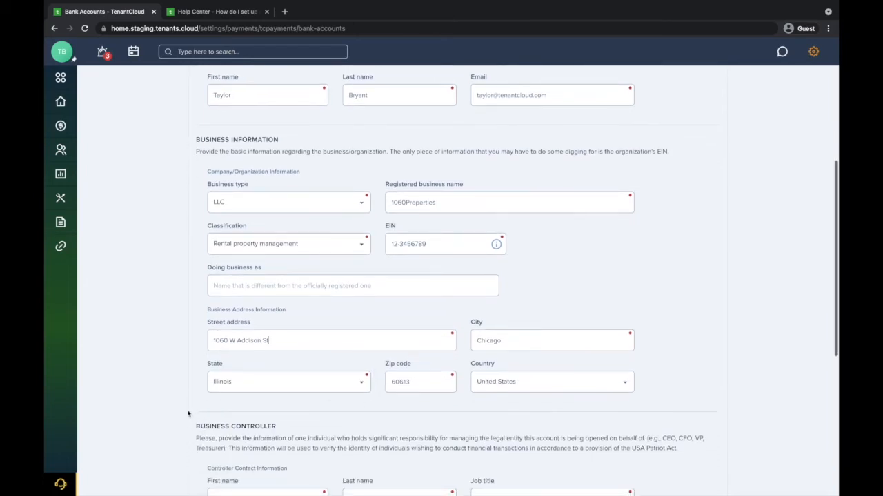
Step: Enter the controller's first and last name, job title CEO, date of birth and SSN
{"action": "scroll", "coordinate": [190, 391], "scroll_direction": "down", "scroll_amount": 6}
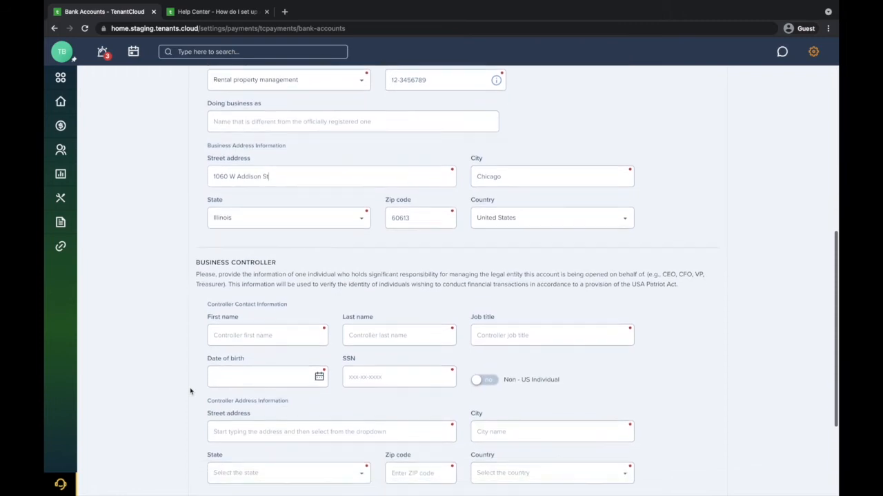
{"action": "left_click", "coordinate": [250, 271]}
{"action": "key", "text": "Tab"}
{"action": "key", "text": "Tab"}
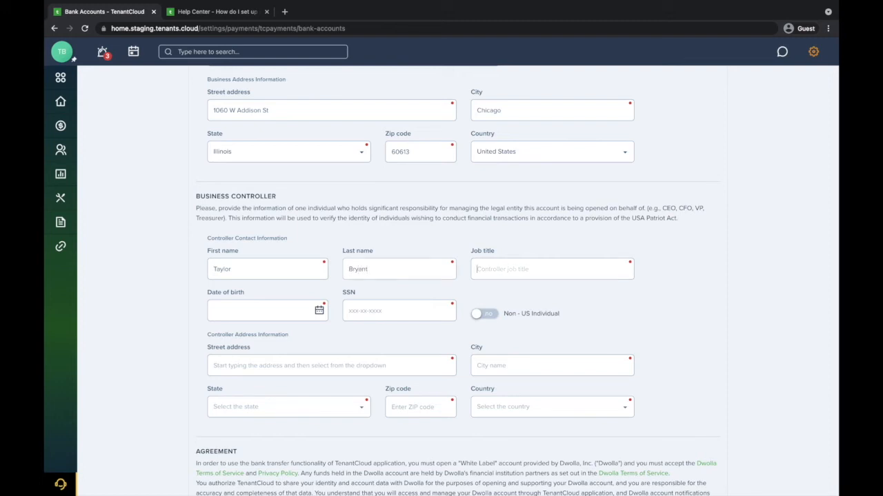
{"action": "type", "text": "CEO"}
{"action": "left_click", "coordinate": [234, 311]}
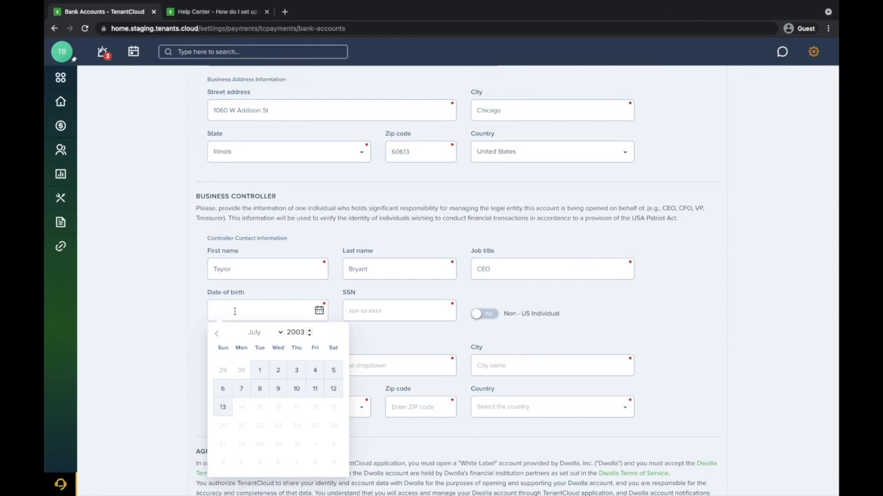
{"action": "key", "text": "Tab"}
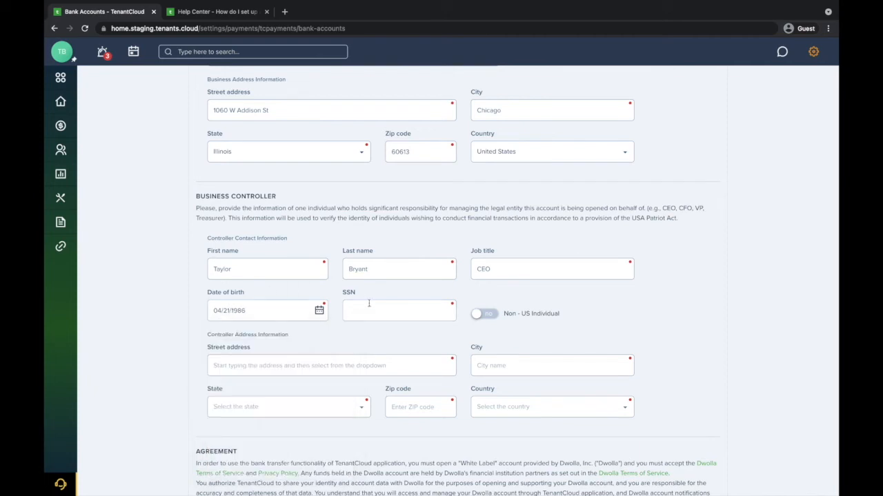
{"action": "type", "text": "111-11-1111"}
Step: Enter the controller's street address and accept the autocompleted suggestion
{"action": "left_click", "coordinate": [367, 371]}
{"action": "type", "text": "1060 w"}
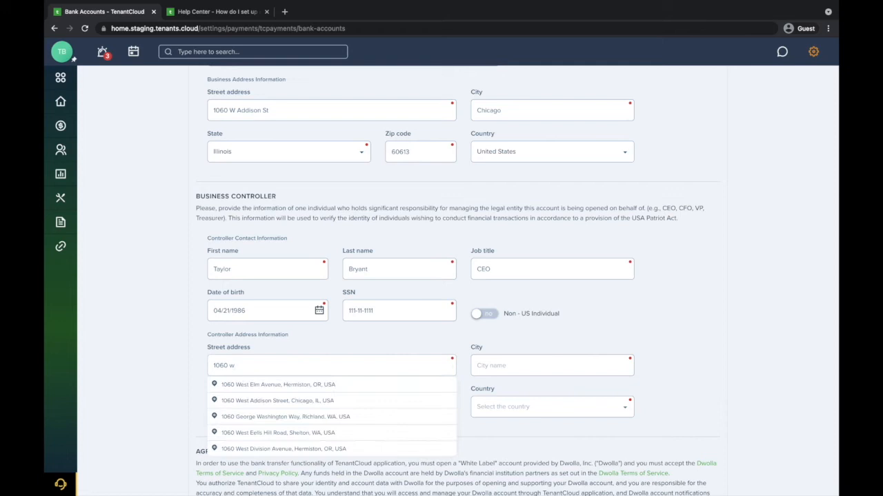
{"action": "left_click", "coordinate": [363, 401]}
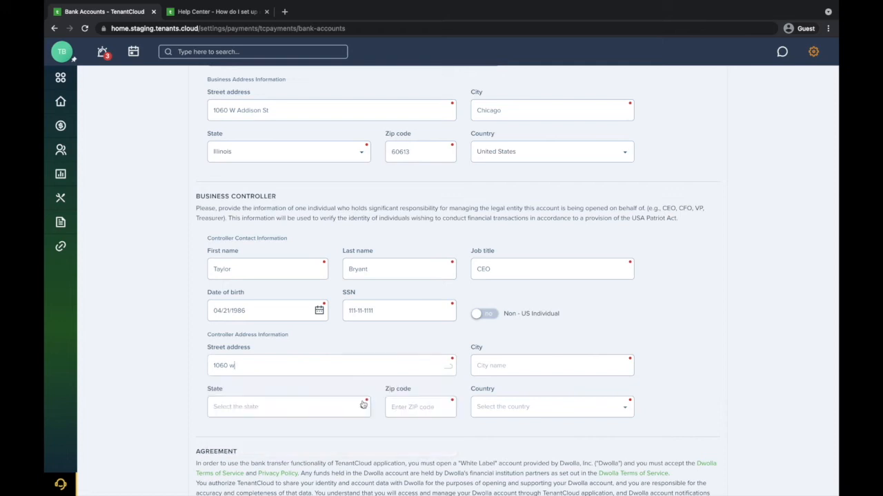
{"action": "scroll", "coordinate": [464, 432], "scroll_direction": "down", "scroll_amount": 3}
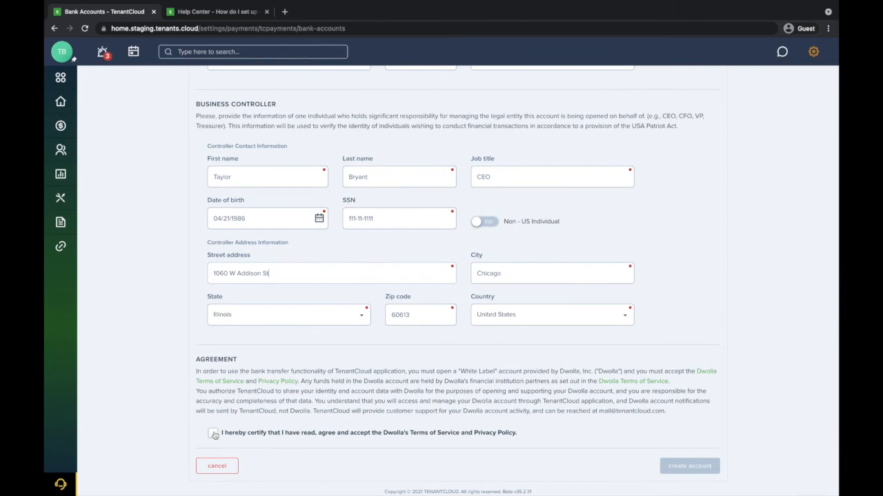
Step: Agree to Dwolla's terms and privacy policy, create the account, and confirm the details
{"action": "left_click", "coordinate": [213, 433]}
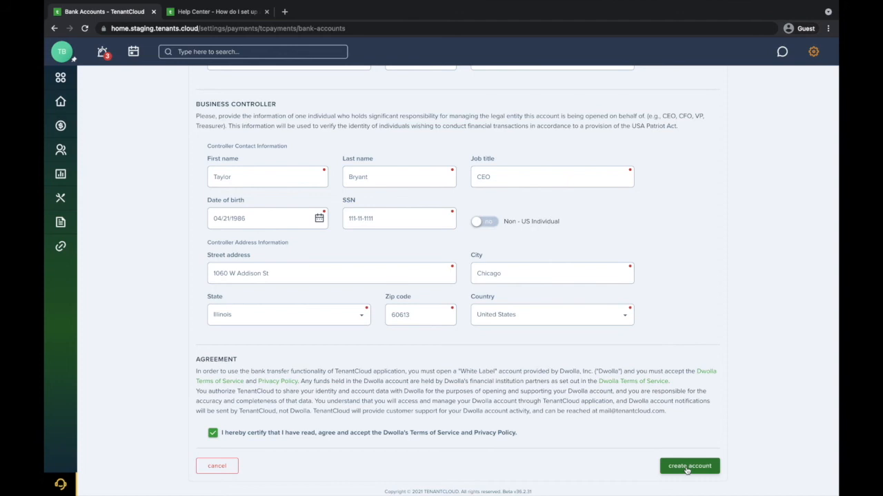
{"action": "left_click", "coordinate": [687, 469]}
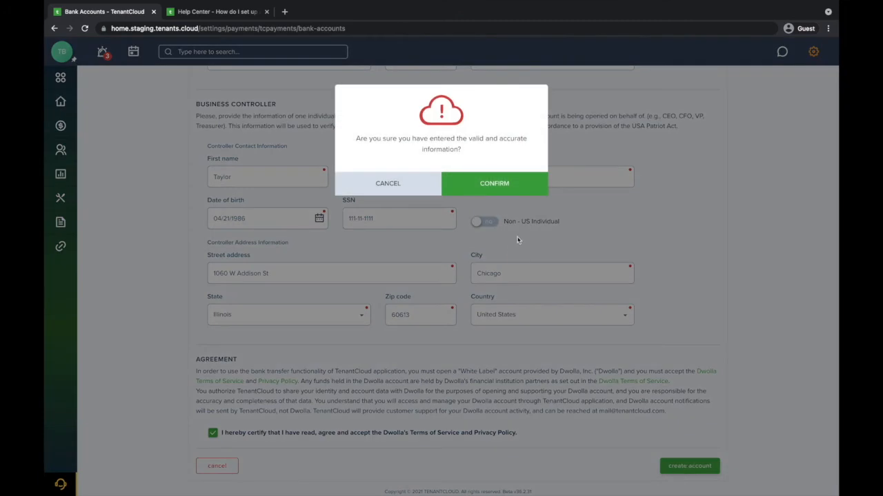
{"action": "left_click", "coordinate": [520, 184]}
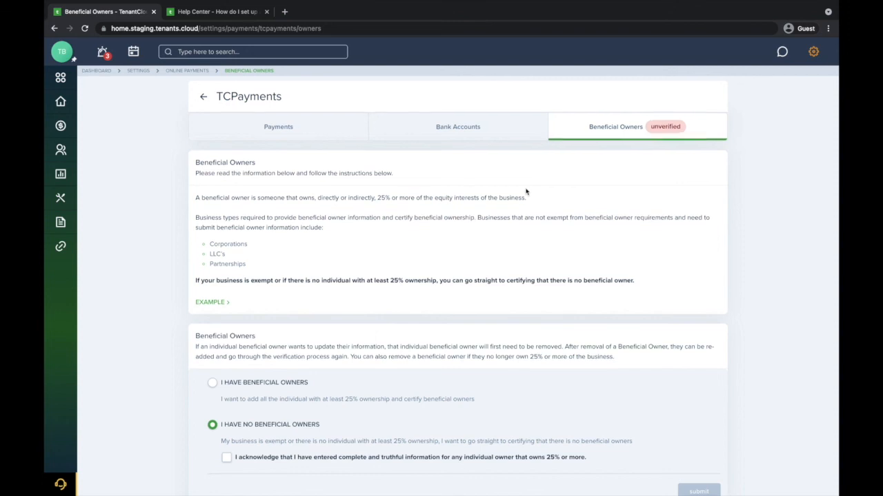
Step: Select I HAVE NO BENEFICIAL OWNERS, tick the truthfulness acknowledgement, and submit the certification
{"action": "scroll", "coordinate": [526, 192], "scroll_direction": "down", "scroll_amount": 1}
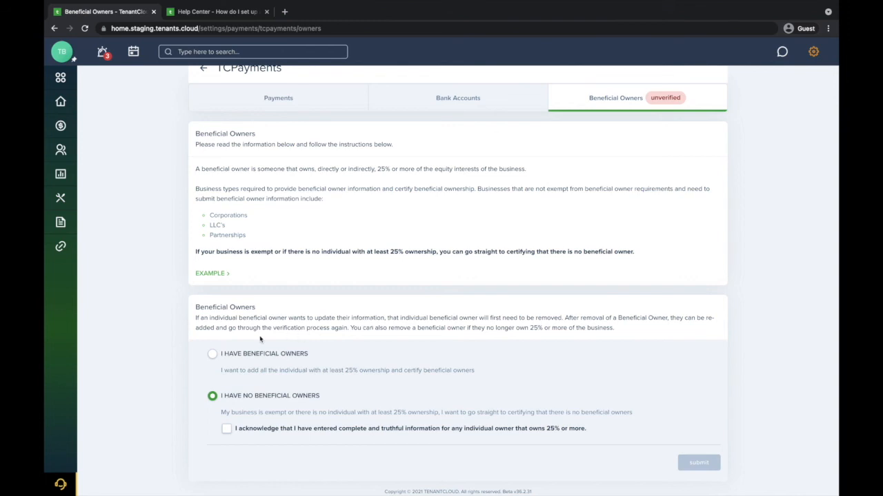
{"action": "left_click", "coordinate": [212, 354]}
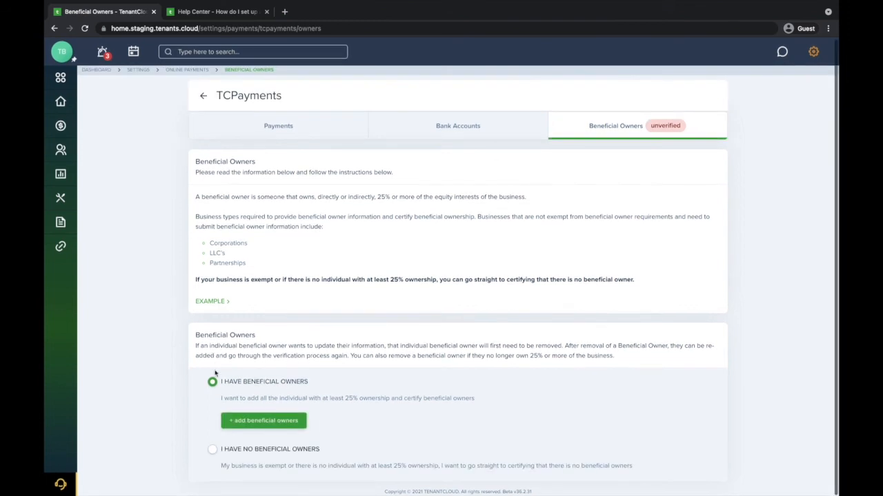
{"action": "left_click", "coordinate": [212, 449]}
{"action": "left_click", "coordinate": [225, 459]}
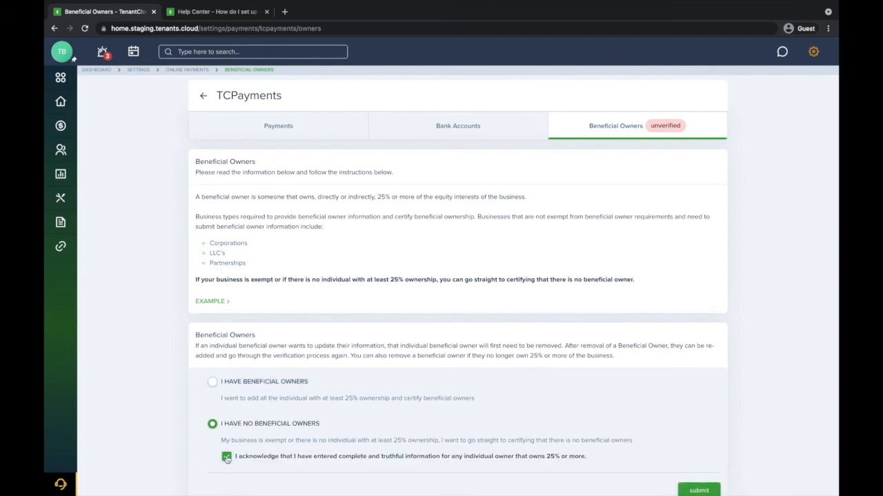
{"action": "scroll", "coordinate": [602, 418], "scroll_direction": "down", "scroll_amount": 1}
{"action": "left_click", "coordinate": [699, 462]}
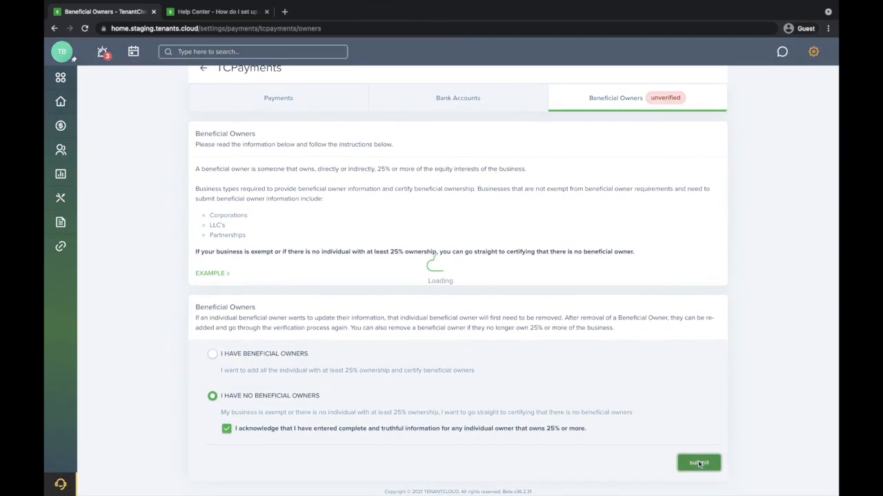